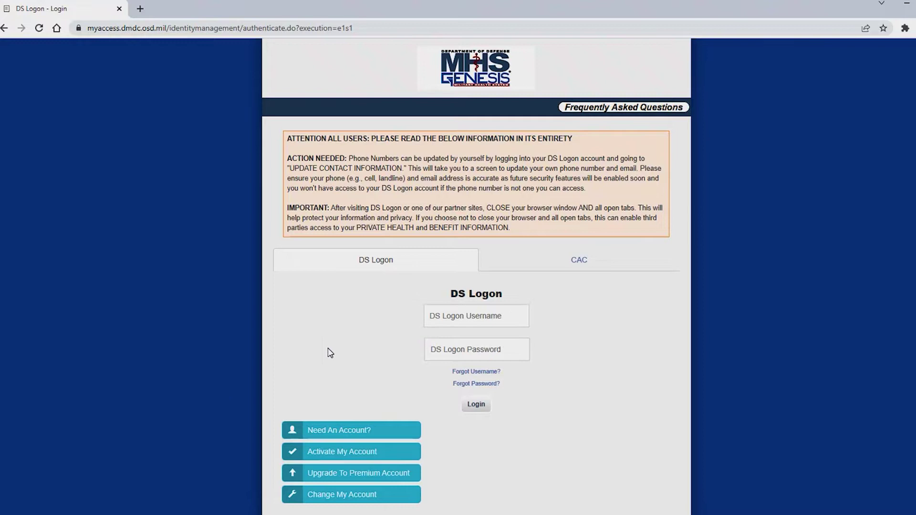
Step: Log in using the CAC card option and accept the government system usage policy
left_click(589, 266)
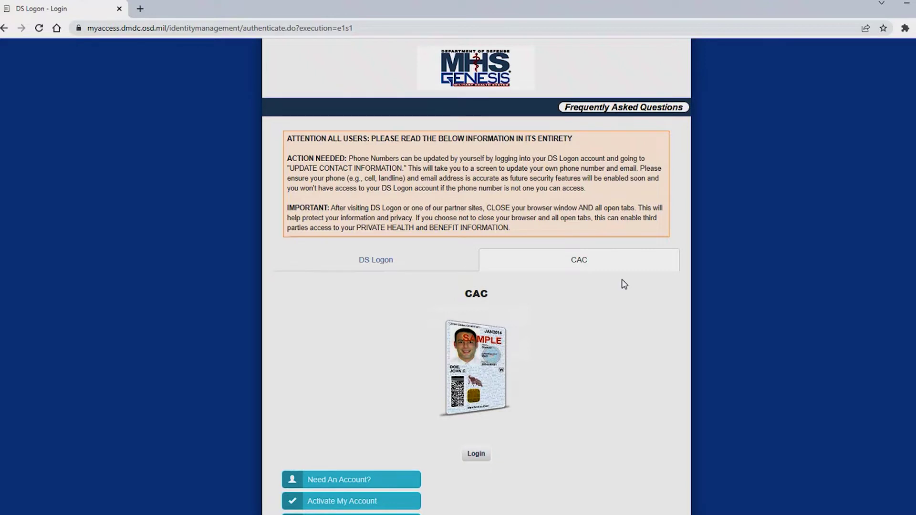
left_click(374, 270)
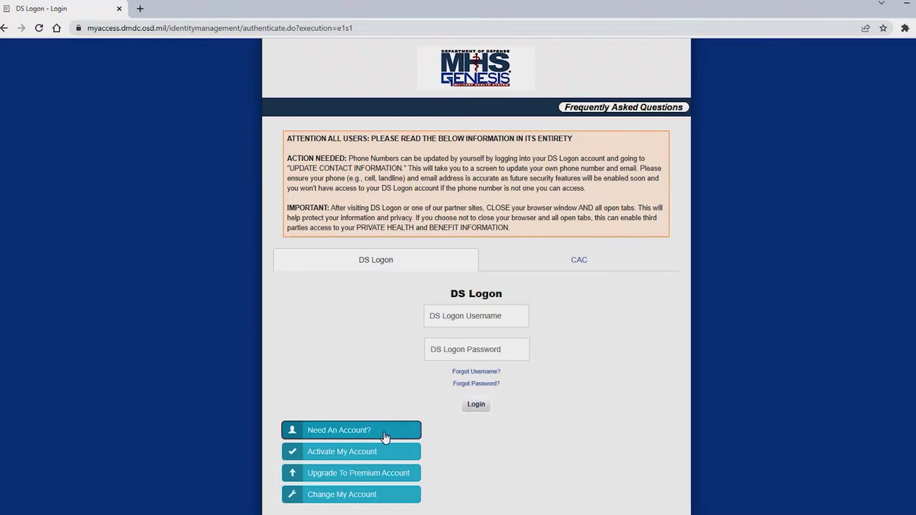
left_click(577, 272)
left_click(468, 458)
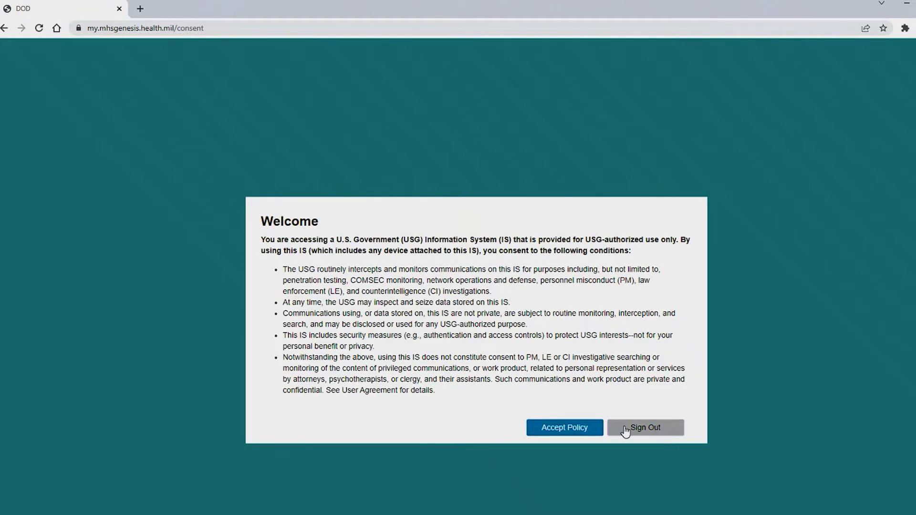
left_click(571, 433)
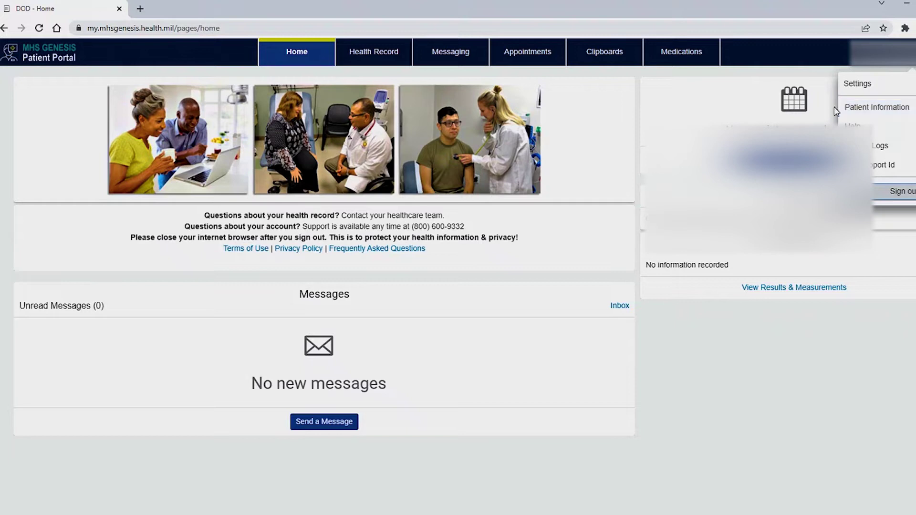
Step: Close the account options list once the Home page has loaded
left_click(748, 411)
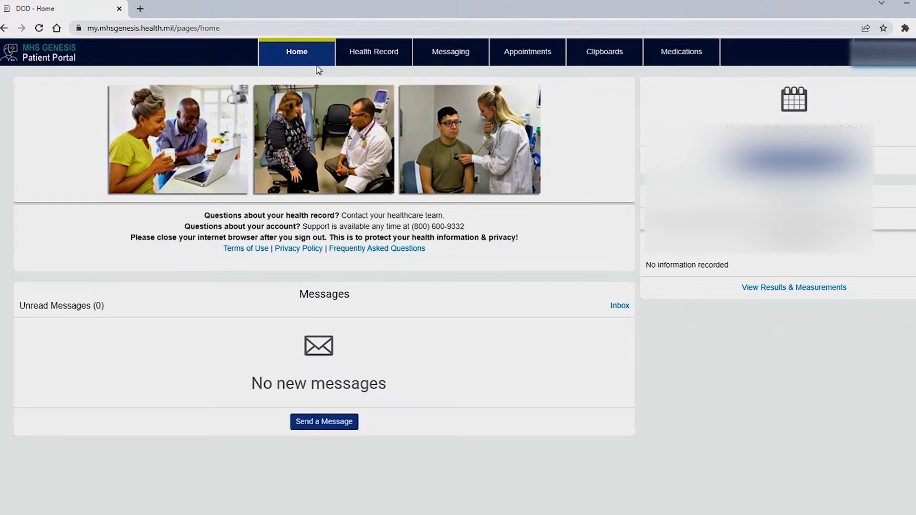
Step: Open the Health Record to its Health and Immunizations page
left_click(381, 56)
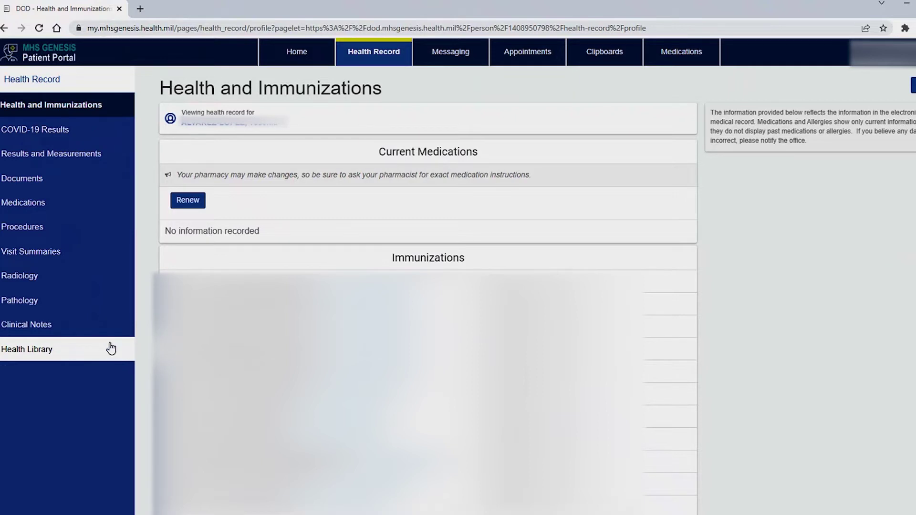
Step: Show Visit Summaries and review the History summary's send options without sending
left_click(110, 265)
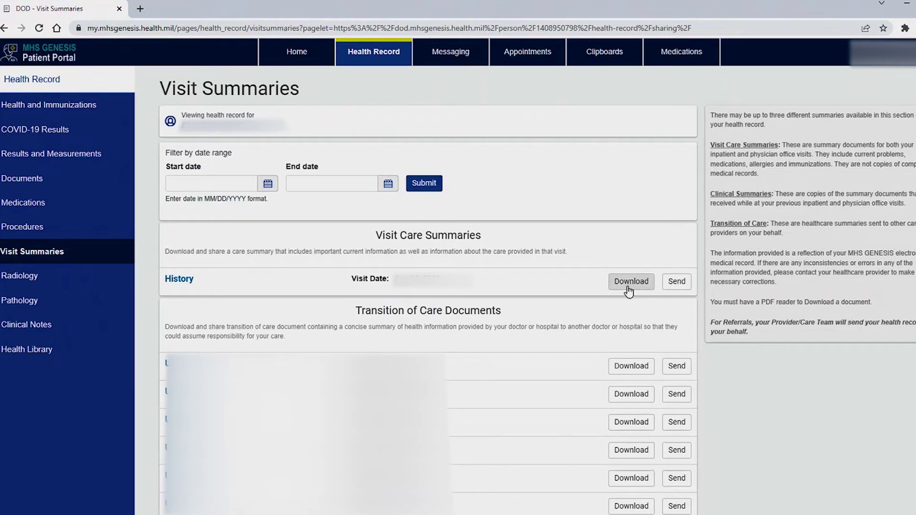
left_click(684, 285)
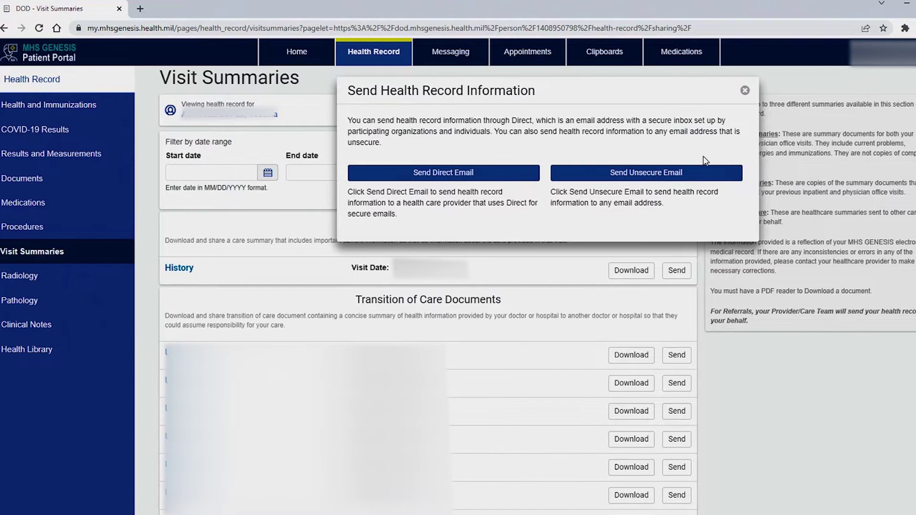
left_click(745, 90)
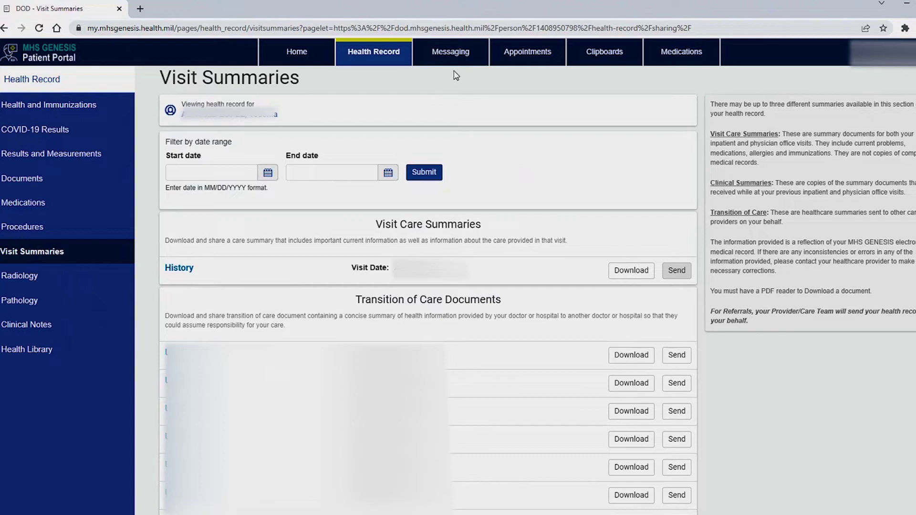
Step: Start a new message from Messaging and open its recipient chooser
left_click(459, 51)
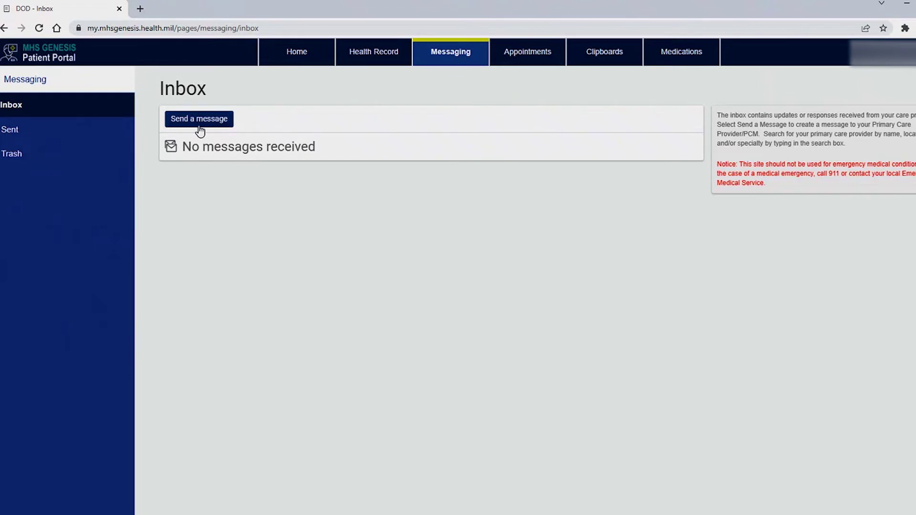
left_click(200, 128)
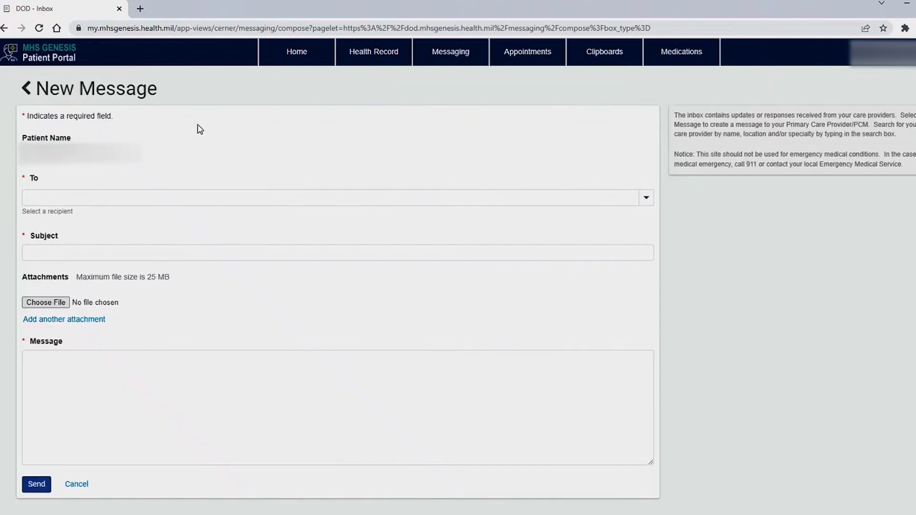
left_click(647, 207)
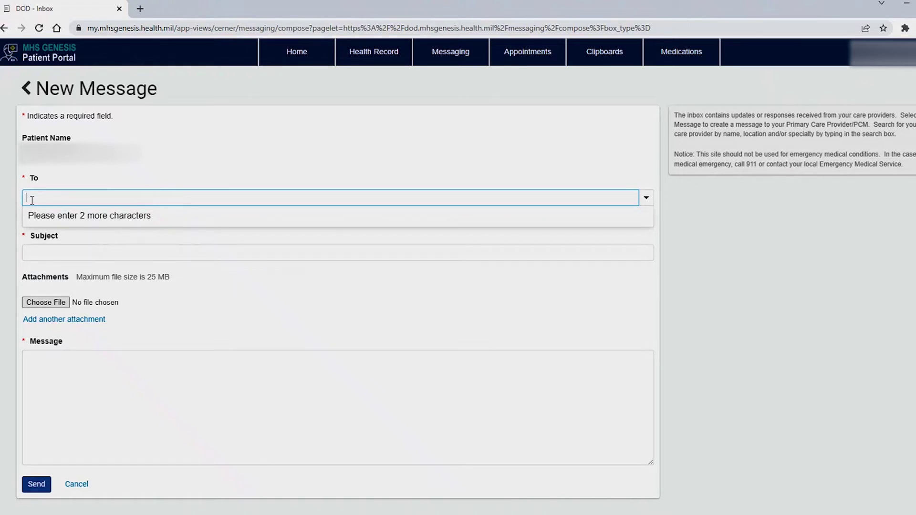
Step: Search providers by 'fort bragg' and by name, then add the Family Medicine provider
type("fors")
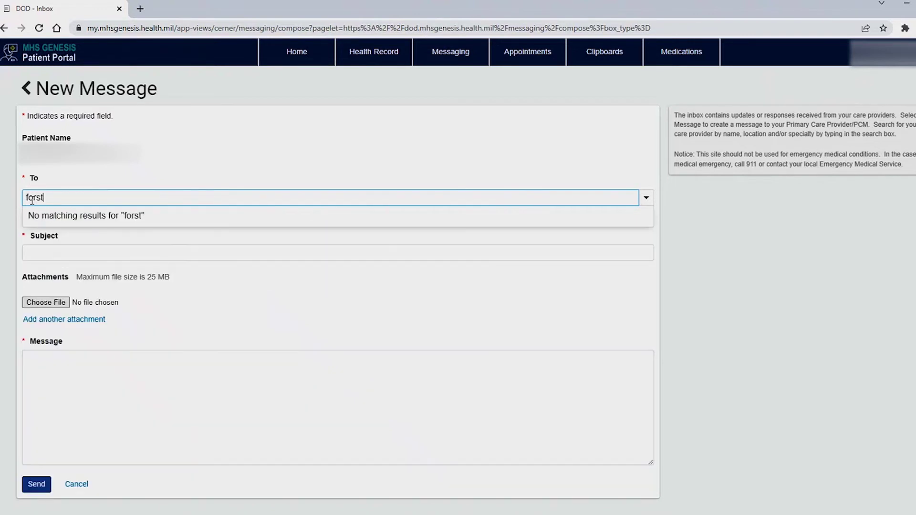
type("t")
key("BackSpace")
key("BackSpace")
type("t bragg")
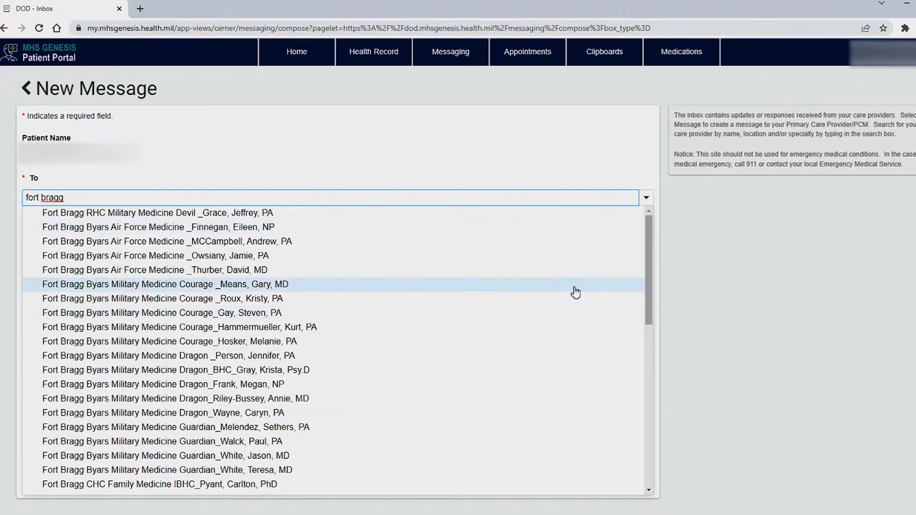
mouse_move(651, 248)
left_mouse_down()
mouse_move(644, 432)
mouse_move(647, 251)
left_mouse_up()
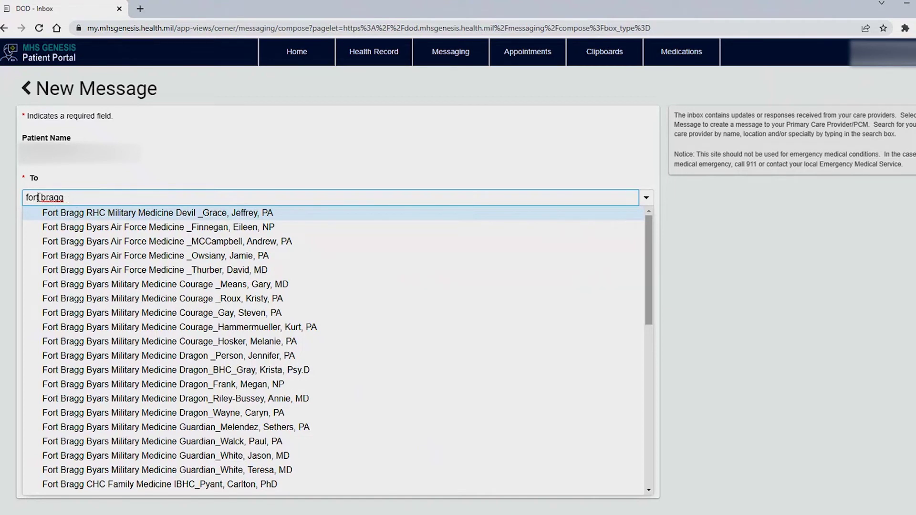
key("ctrl+a")
type("gran")
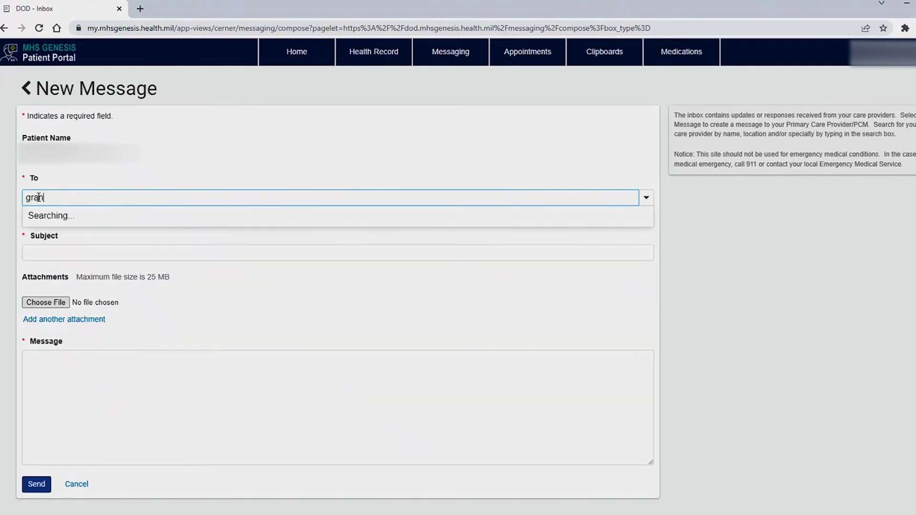
type("adillo")
left_click(72, 215)
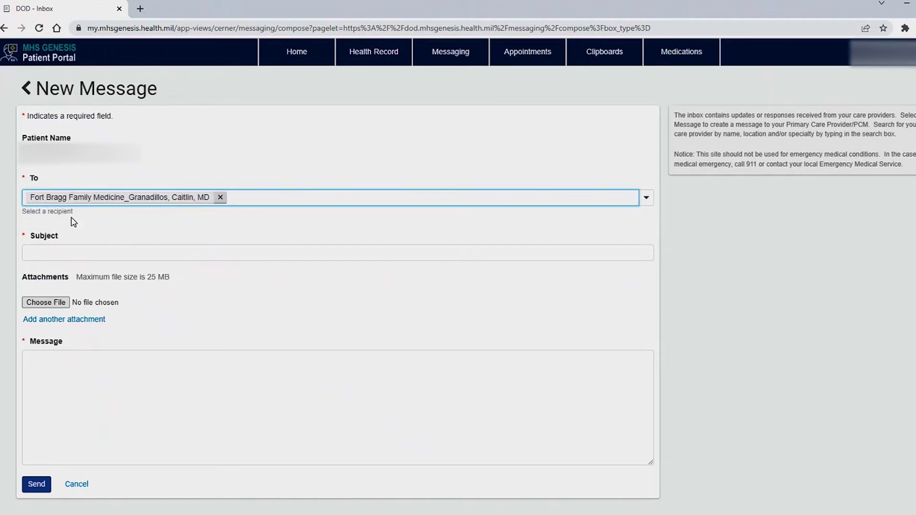
Step: Enter 'test' as the message subject, then move into the message body
left_click(84, 254)
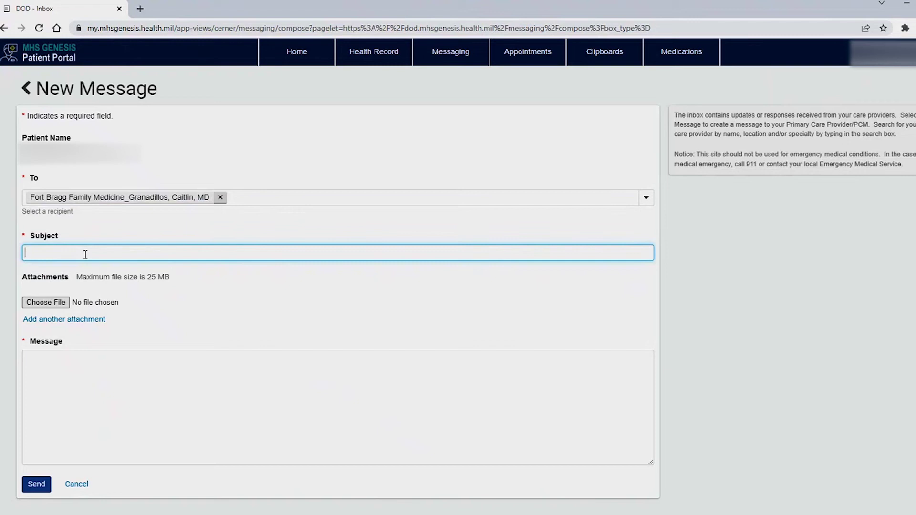
type("test")
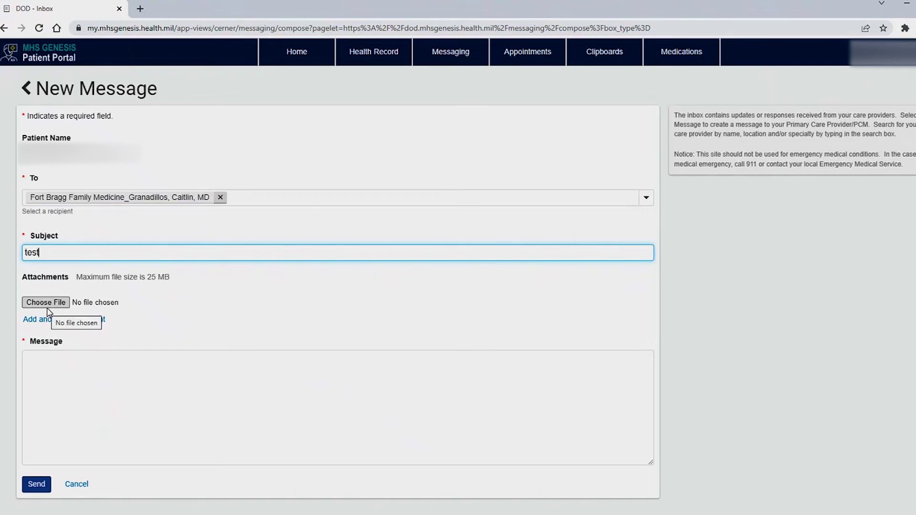
left_click(47, 370)
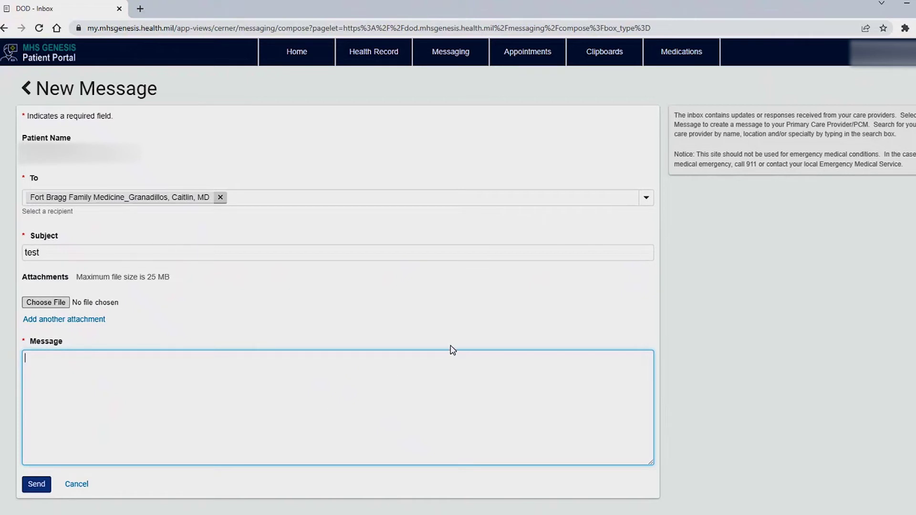
Step: In Appointments, schedule a new appointment with reason Request Appointment (Other) Online
left_click(523, 57)
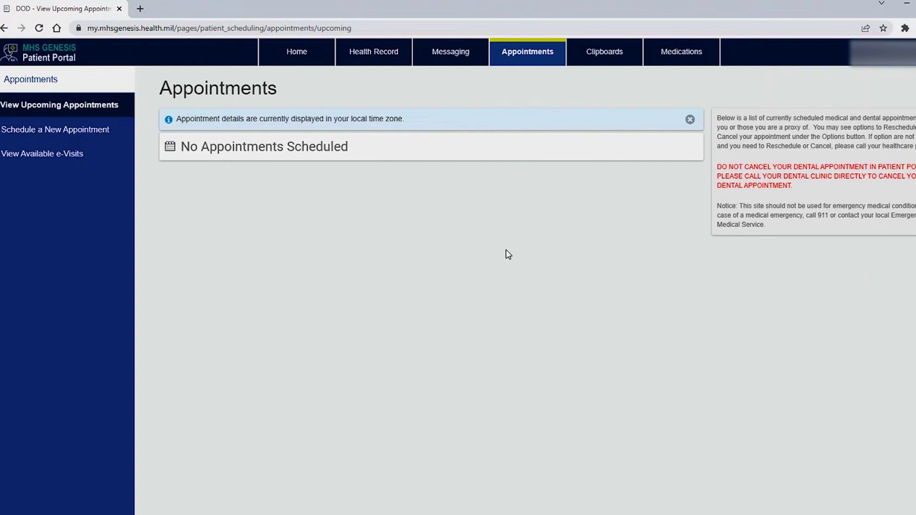
left_click(43, 136)
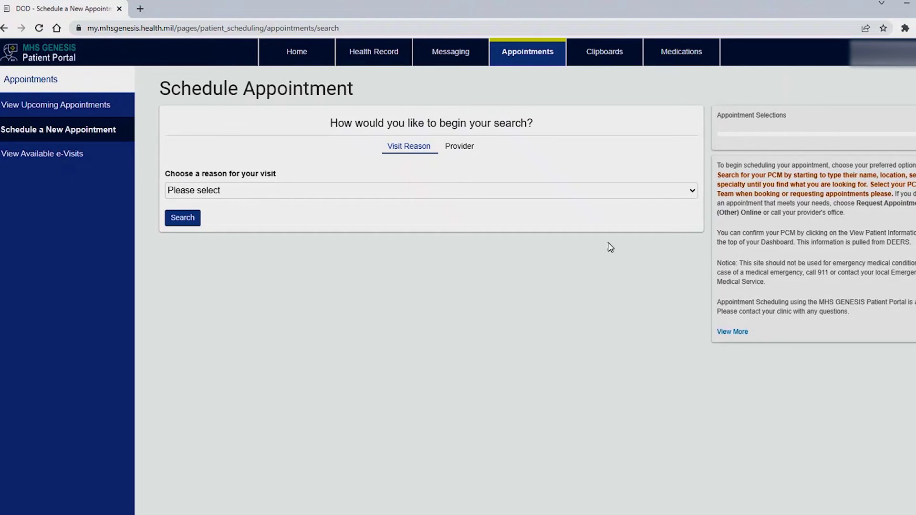
left_click(692, 192)
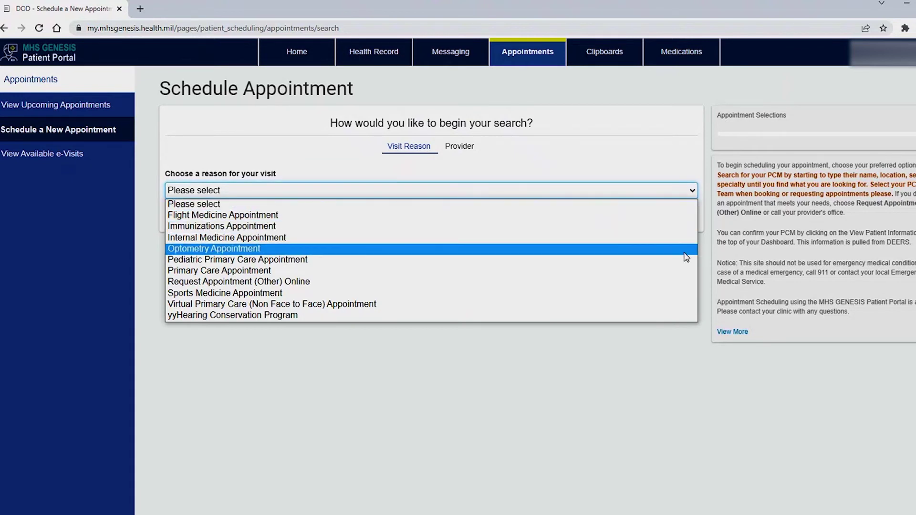
left_click(181, 285)
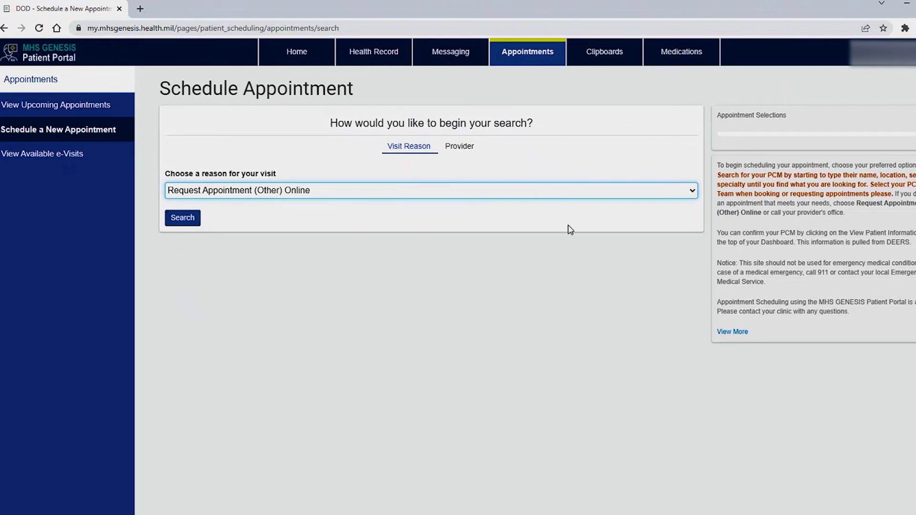
left_click(695, 194)
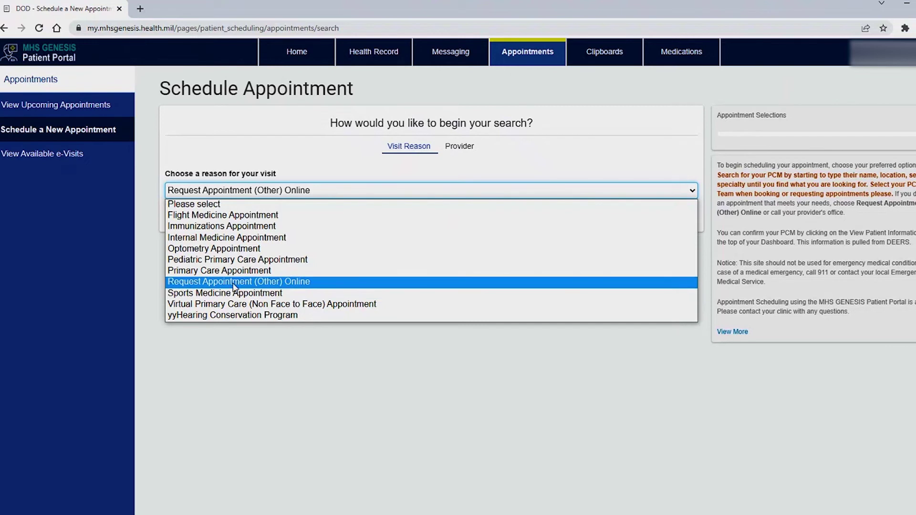
left_click(294, 282)
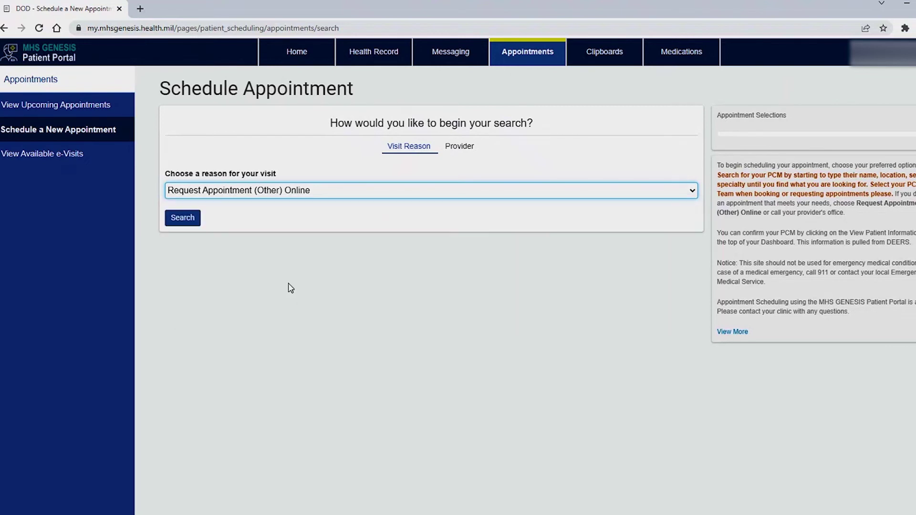
Step: Search with that reason, then send the request to the Fort Bragg Family Medicine provider
left_click(185, 219)
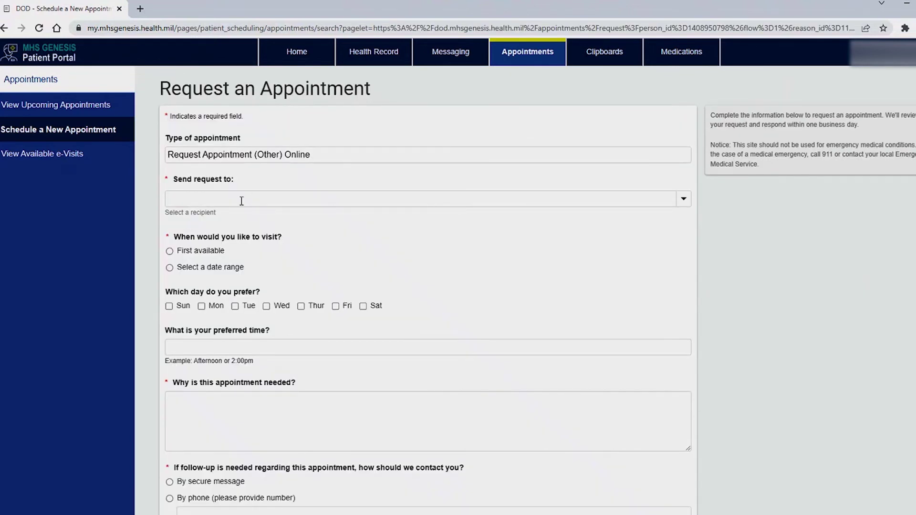
left_click(685, 203)
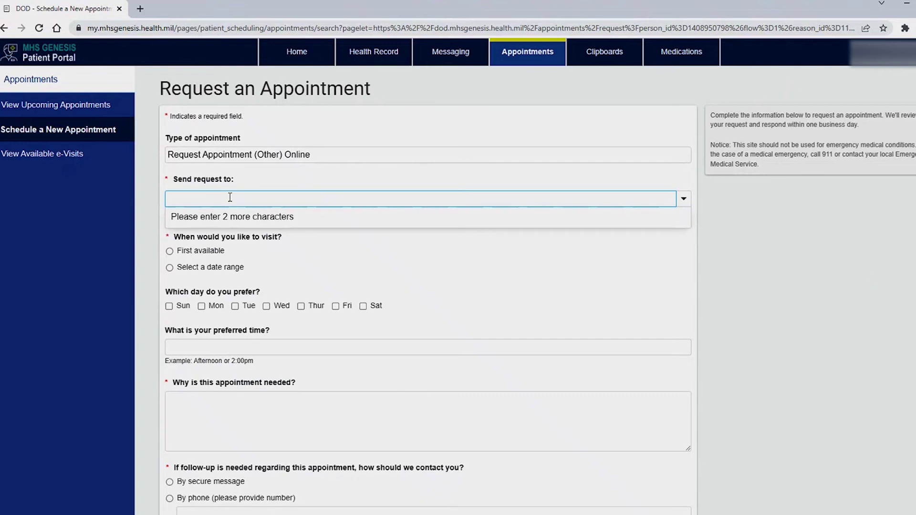
type("grana")
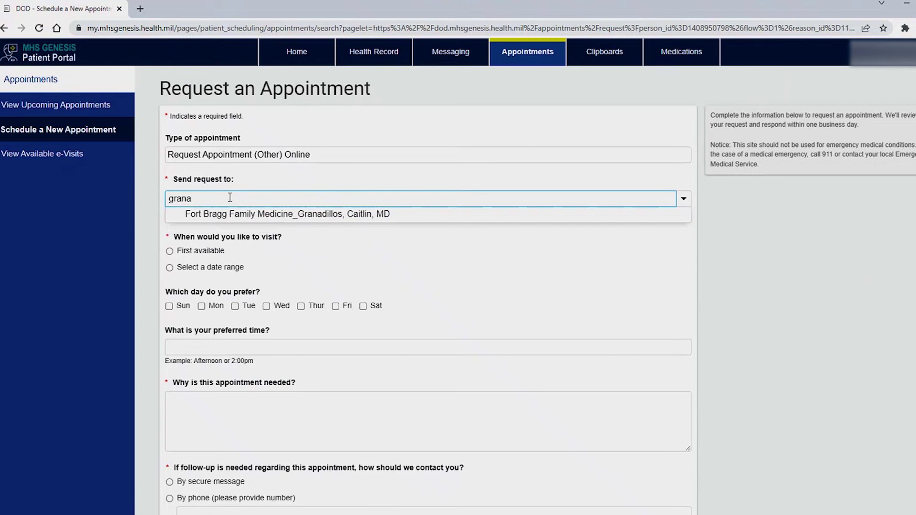
left_click(241, 215)
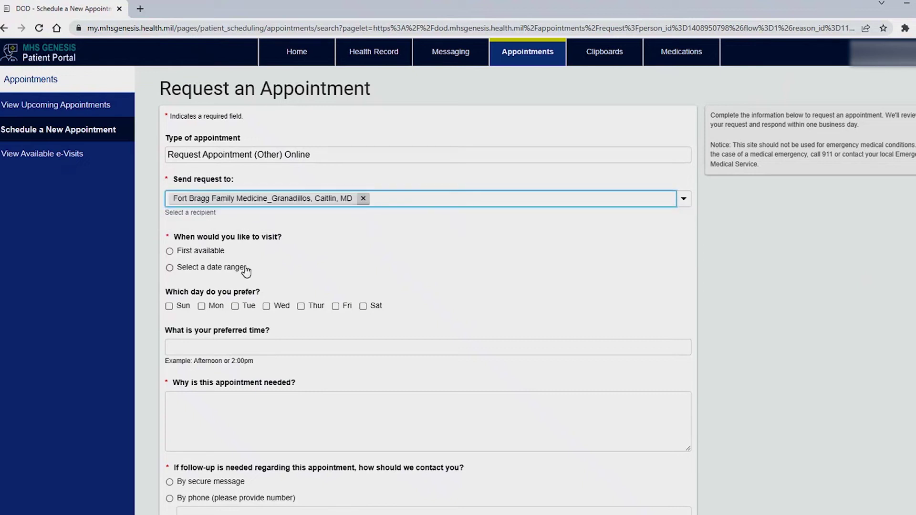
scroll(302, 253, "down", 1)
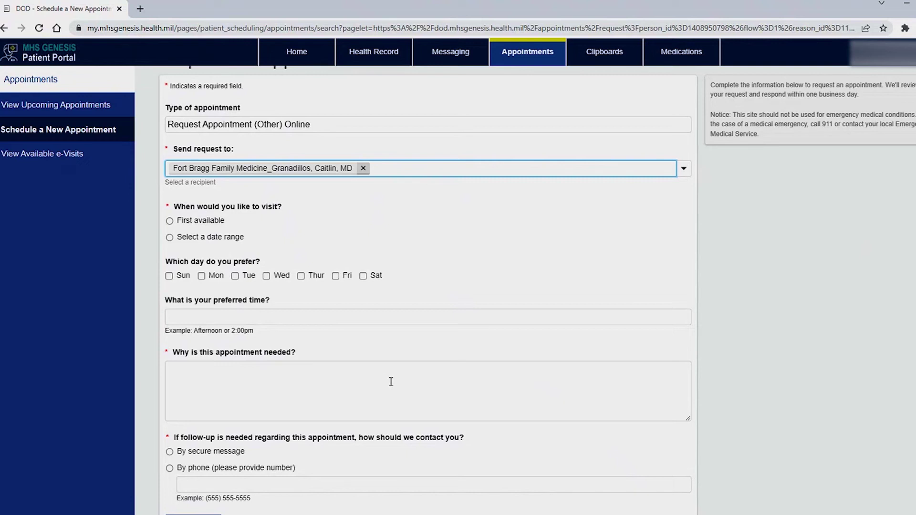
left_click(179, 371)
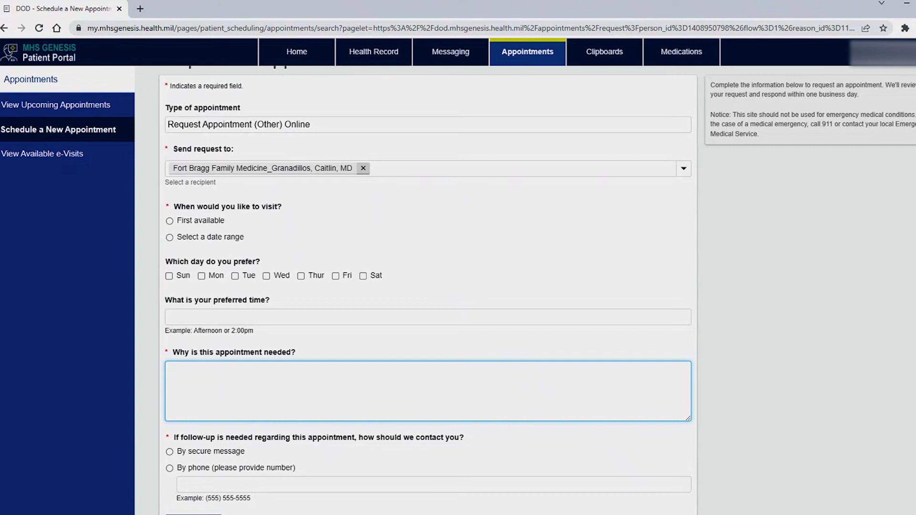
left_click(883, 53)
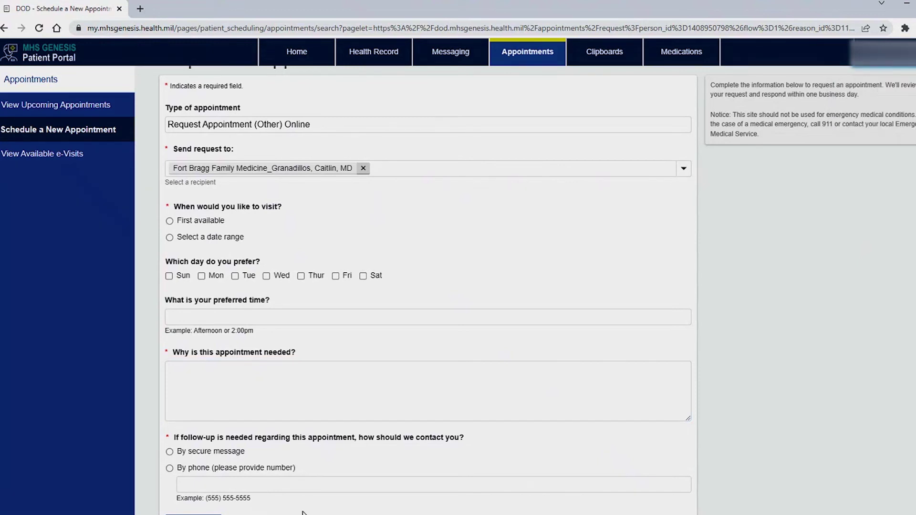
scroll(313, 512, "up", 1)
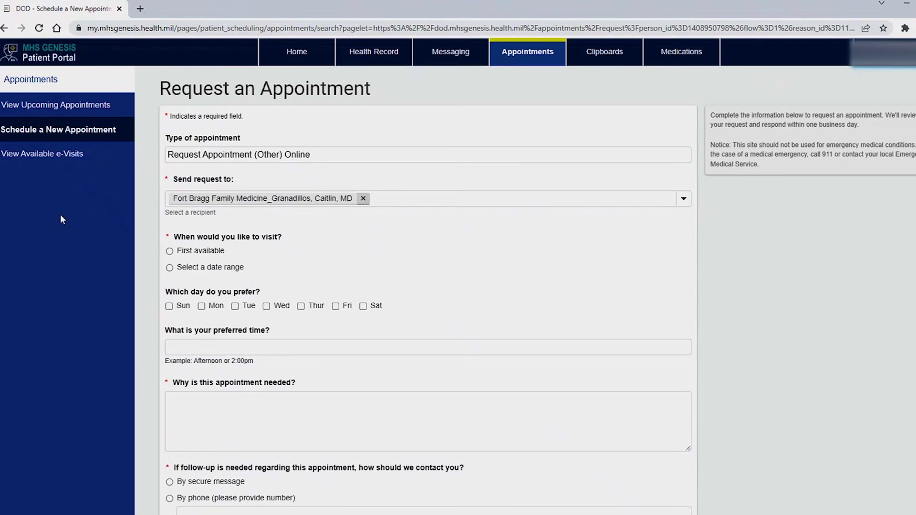
Step: Browse the available e-visit questionnaires, then return to Schedule a New Appointment
left_click(36, 153)
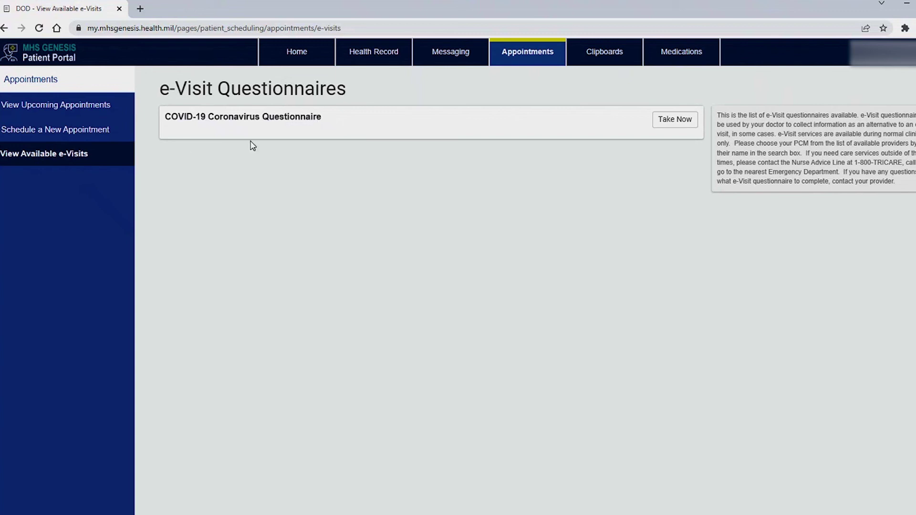
left_click(72, 136)
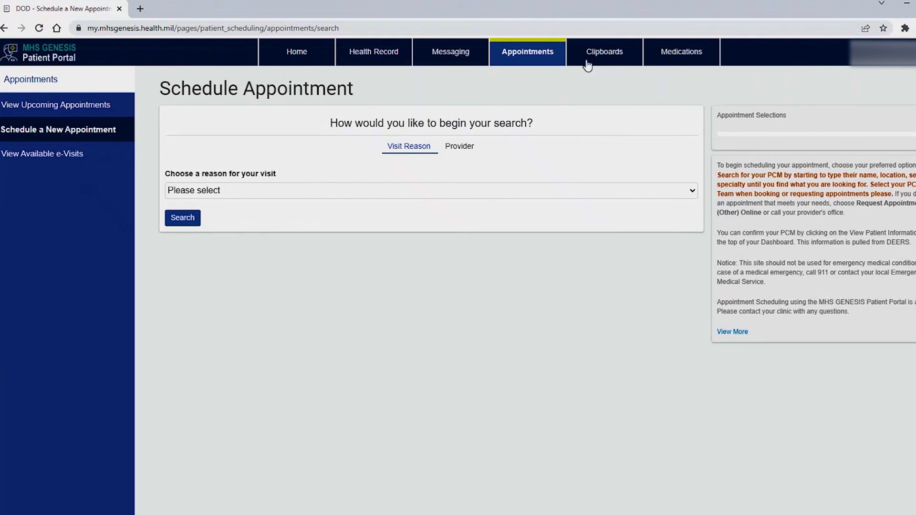
Step: Open Clipboards and scroll through the Available Clipboards list of DOD questionnaires
left_click(607, 60)
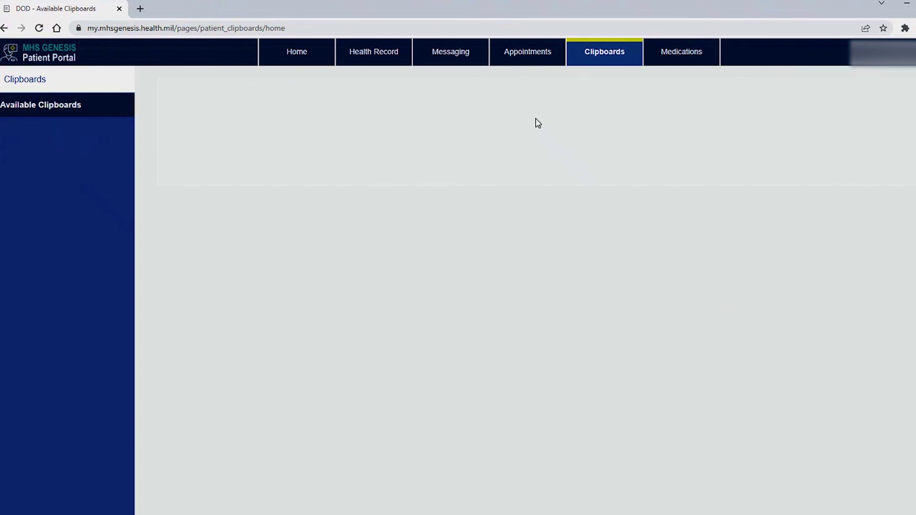
left_click(61, 114)
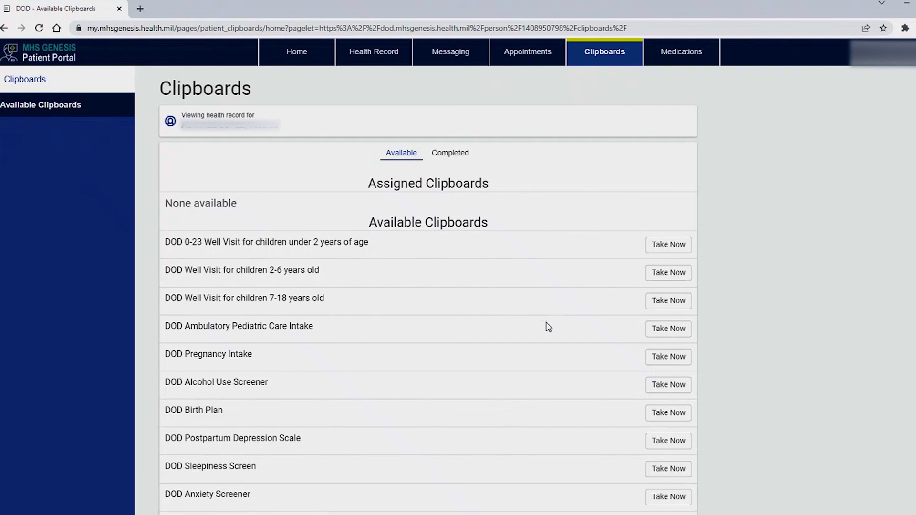
scroll(500, 284, "down", 1)
scroll(499, 284, "down", 3)
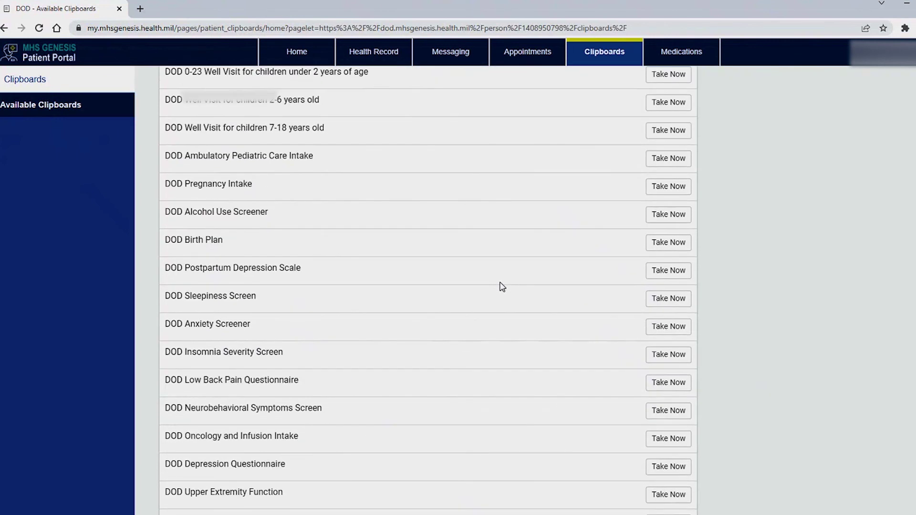
scroll(508, 314, "up", 4)
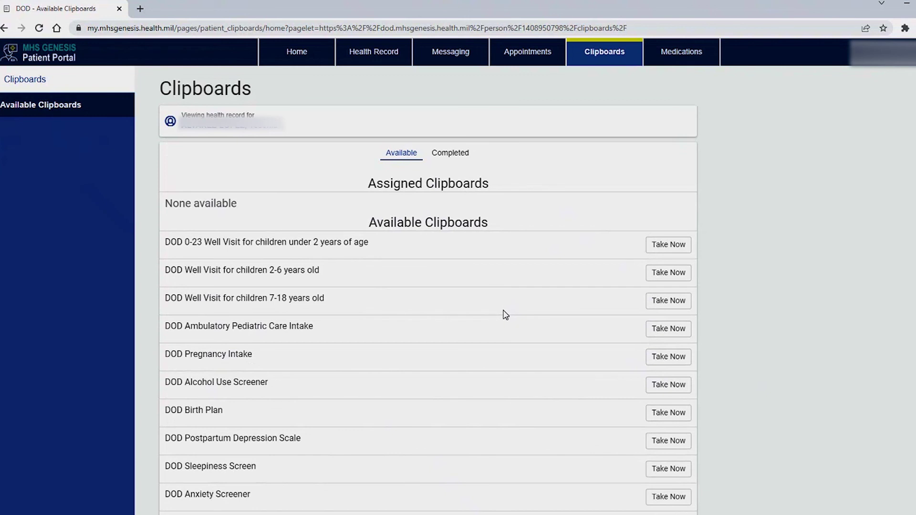
scroll(506, 315, "down", 1)
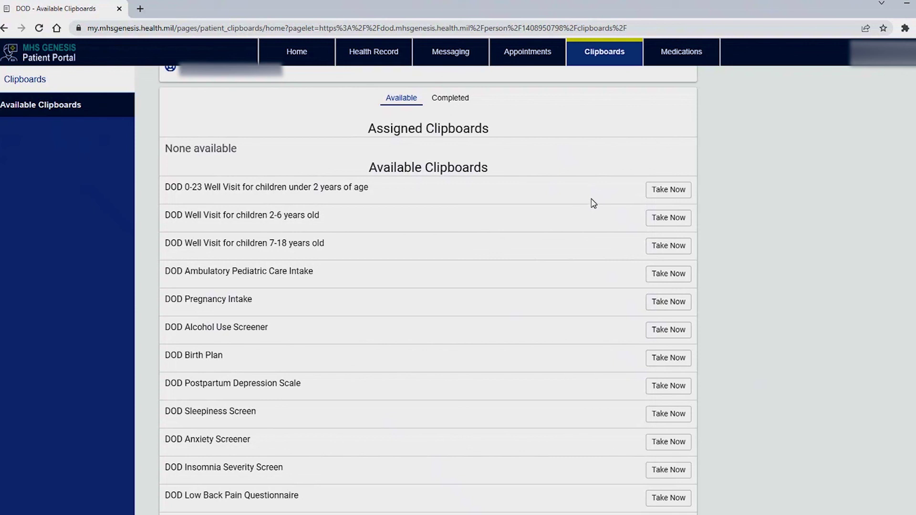
Step: Go to the Medications page, which lists no recorded medications and offers a renew option
left_click(689, 61)
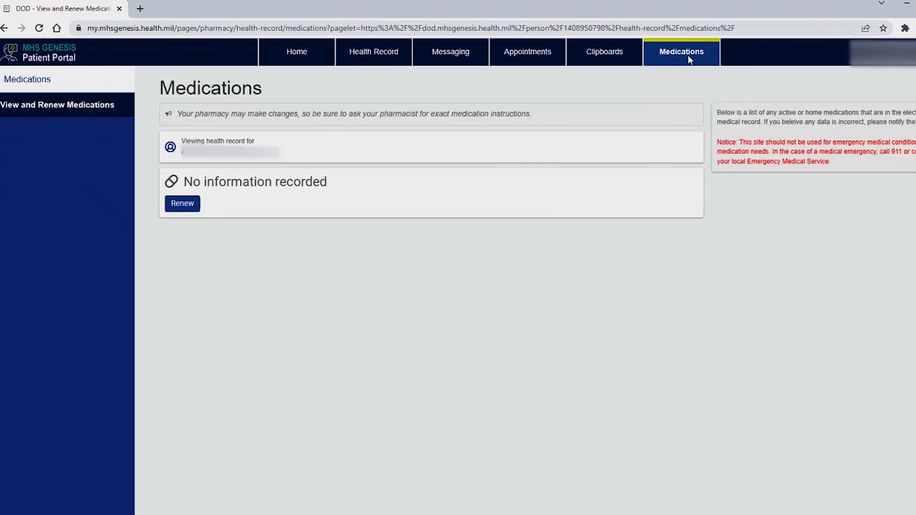